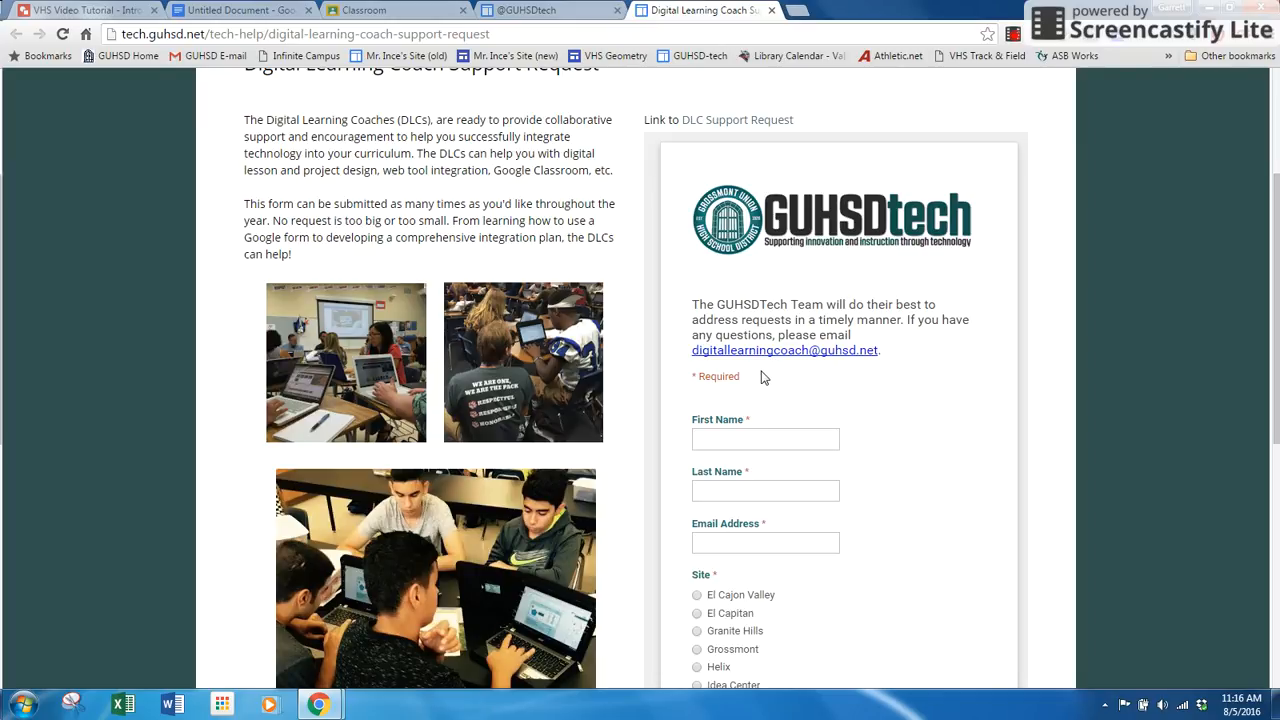
scroll(629, 331, up, 3)
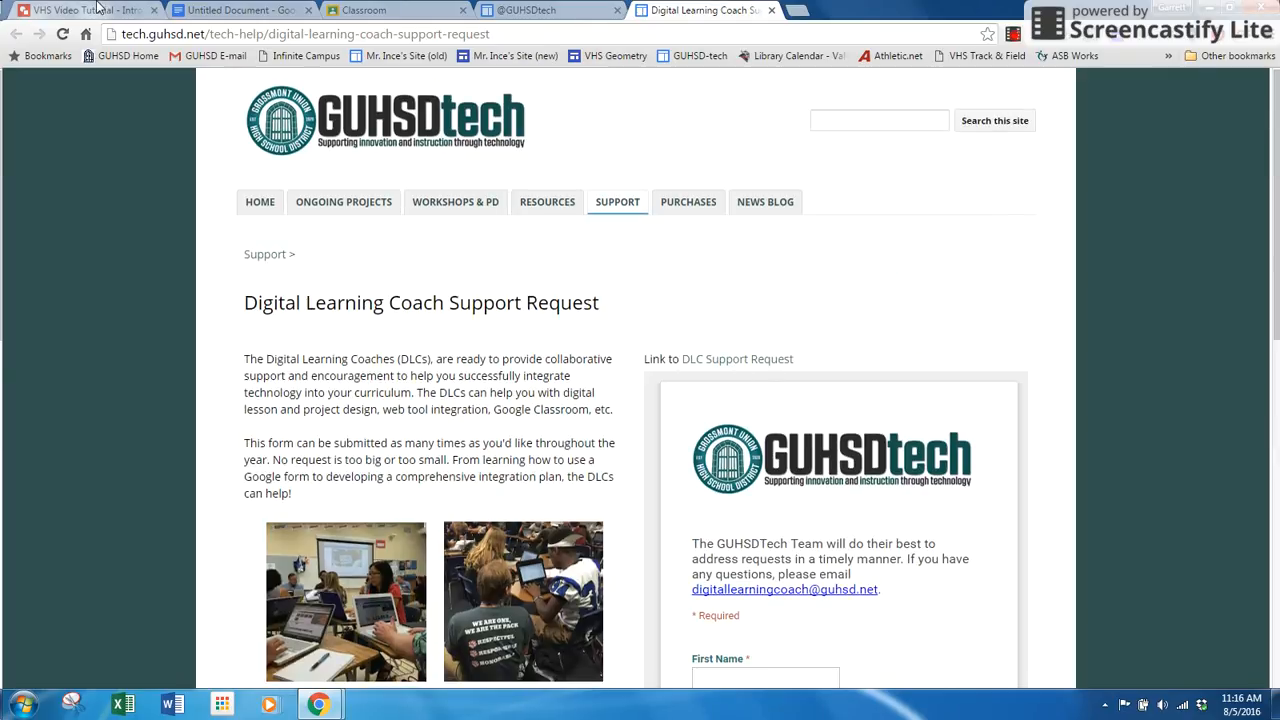
click(98, 9)
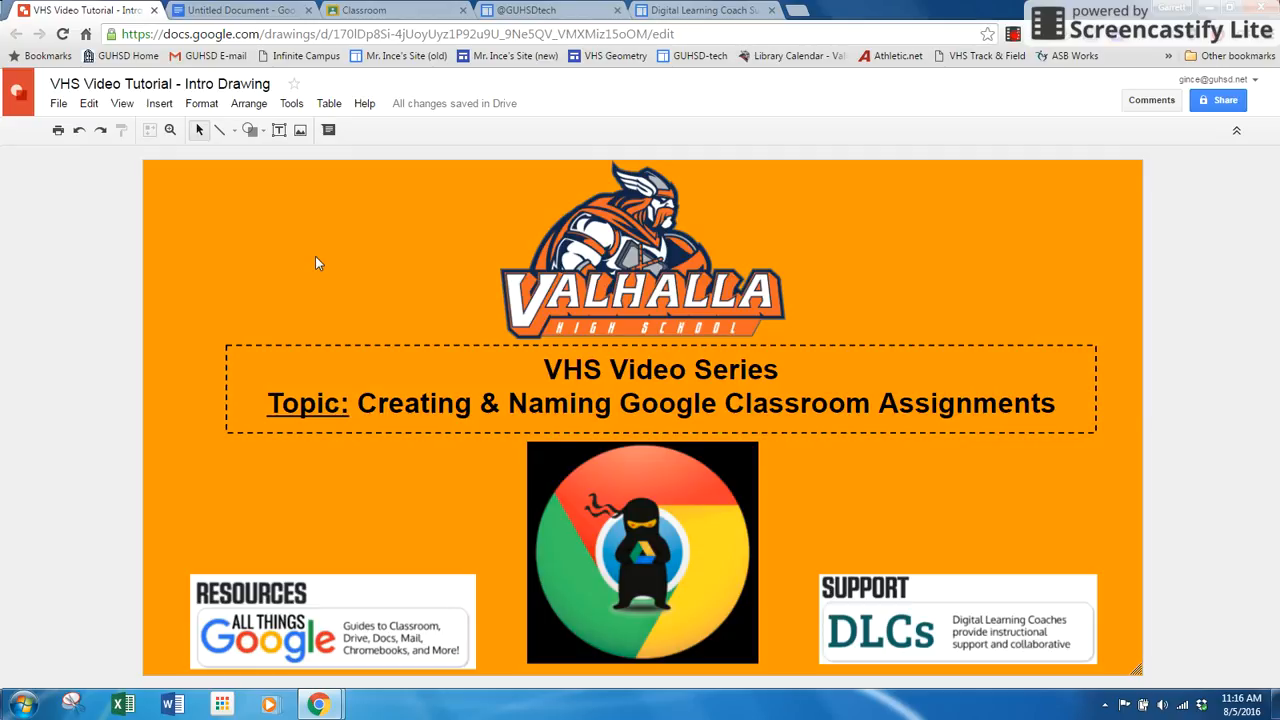
Switch to the untitled Google Docs document and rename it Geom_Transformation Task.
click(254, 10)
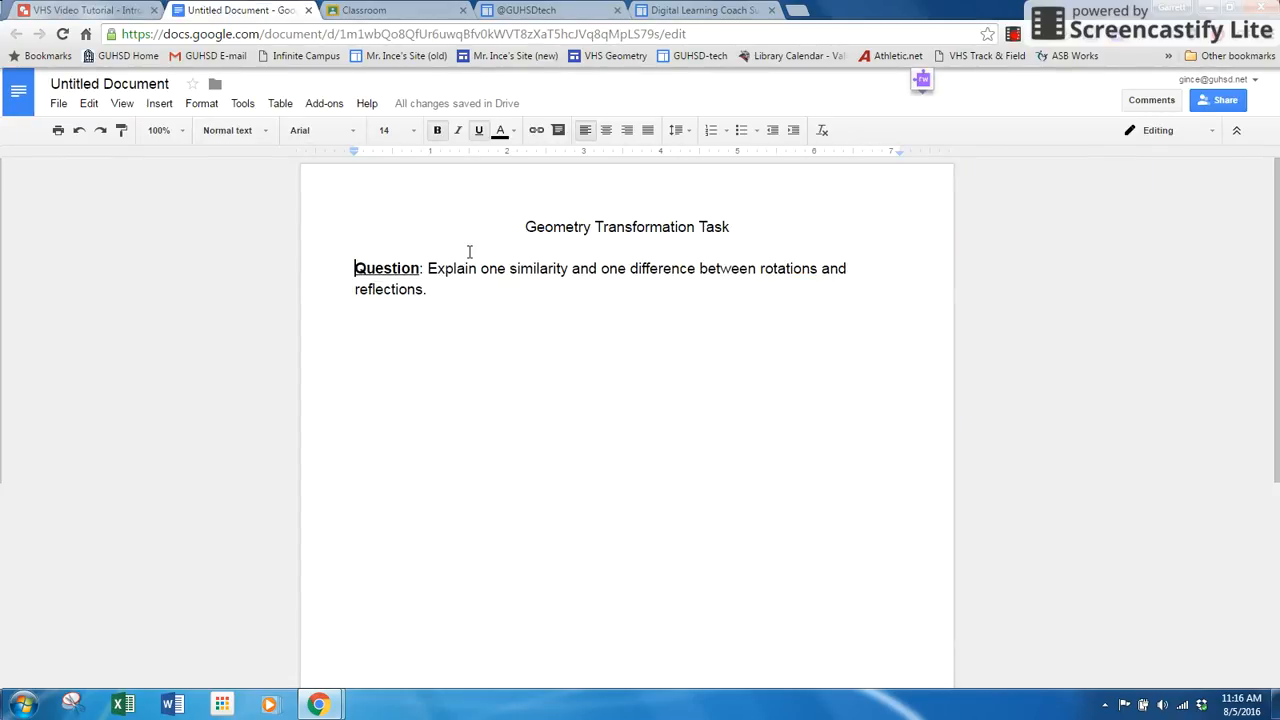
click(157, 86)
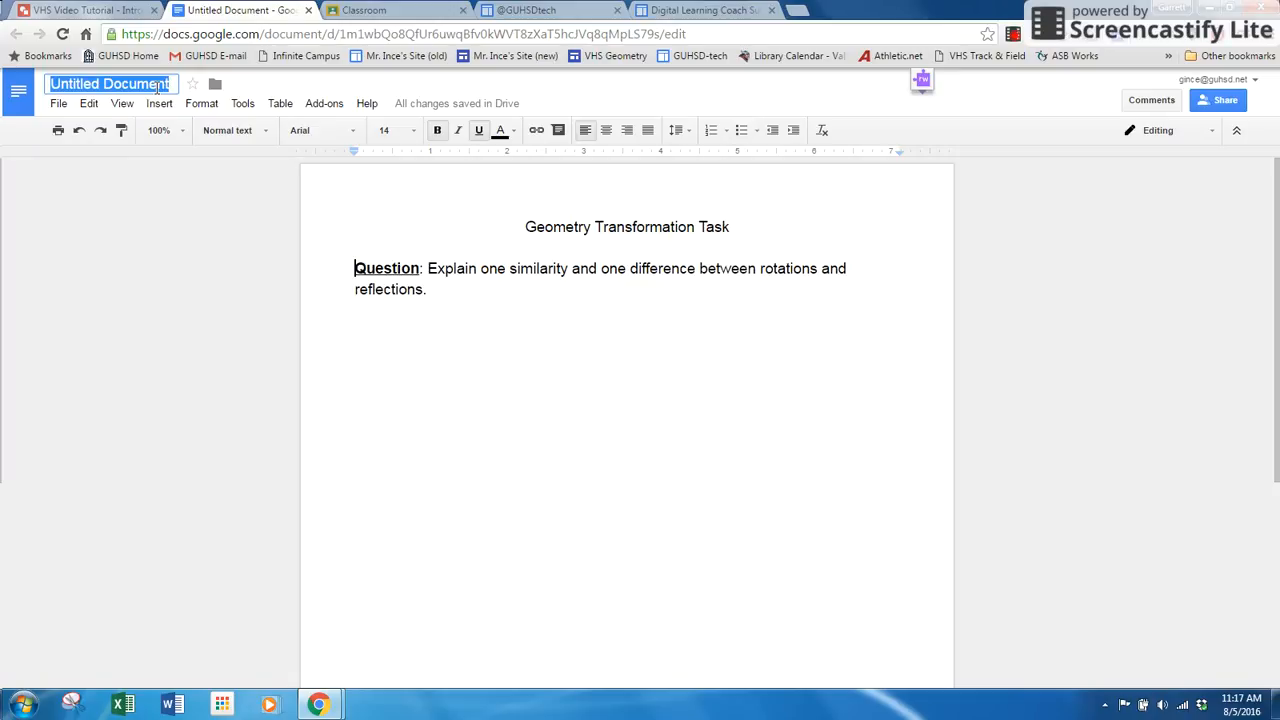
key(BackSpace)
text(Ge)
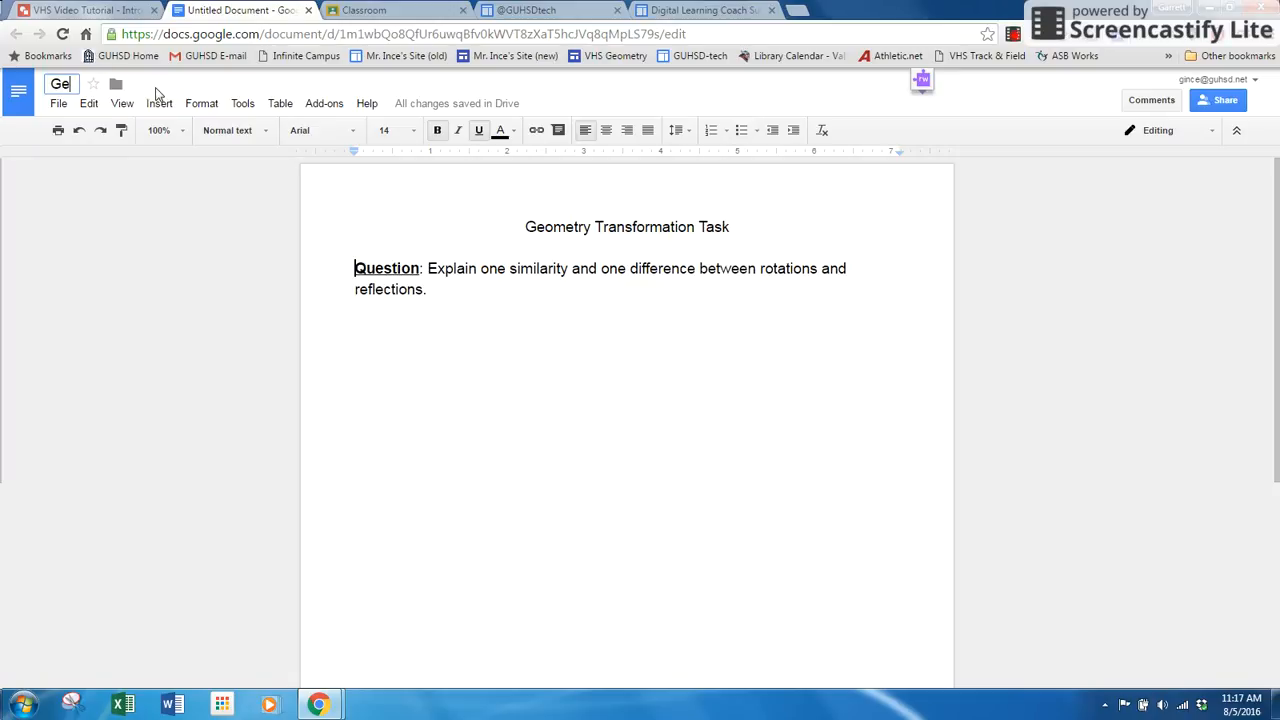
text(om_Tran)
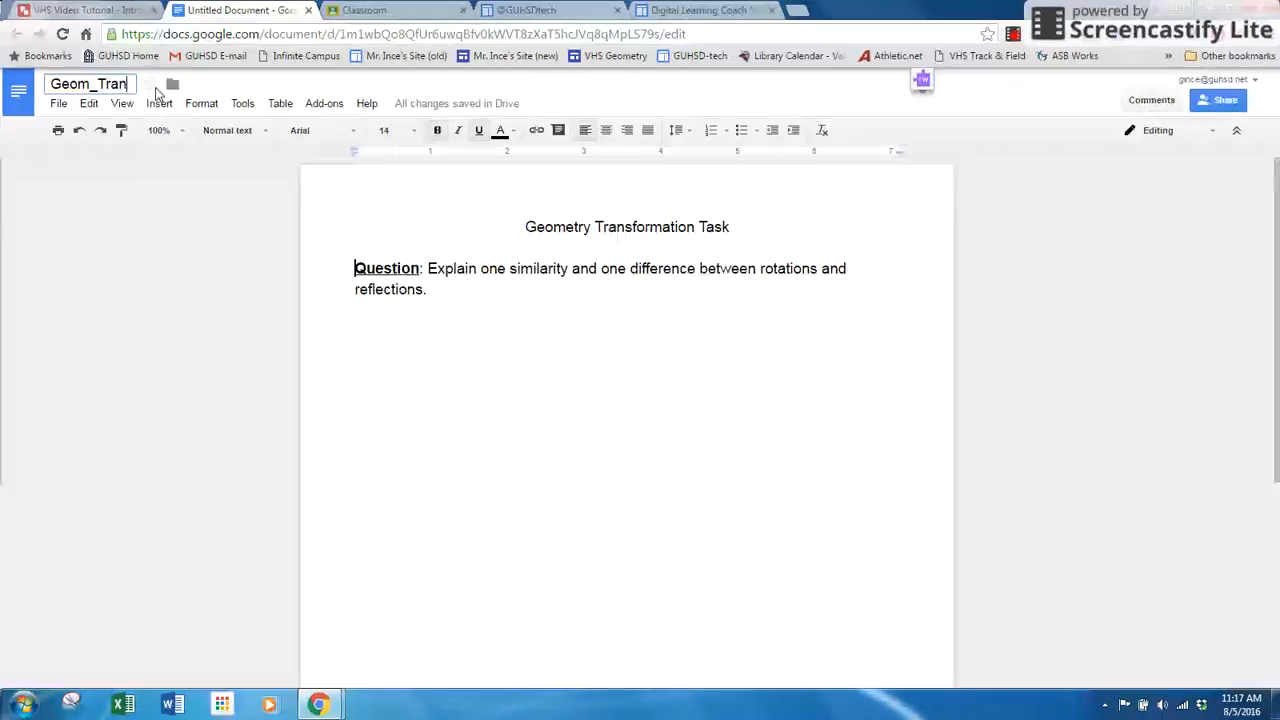
text(sformation Task)
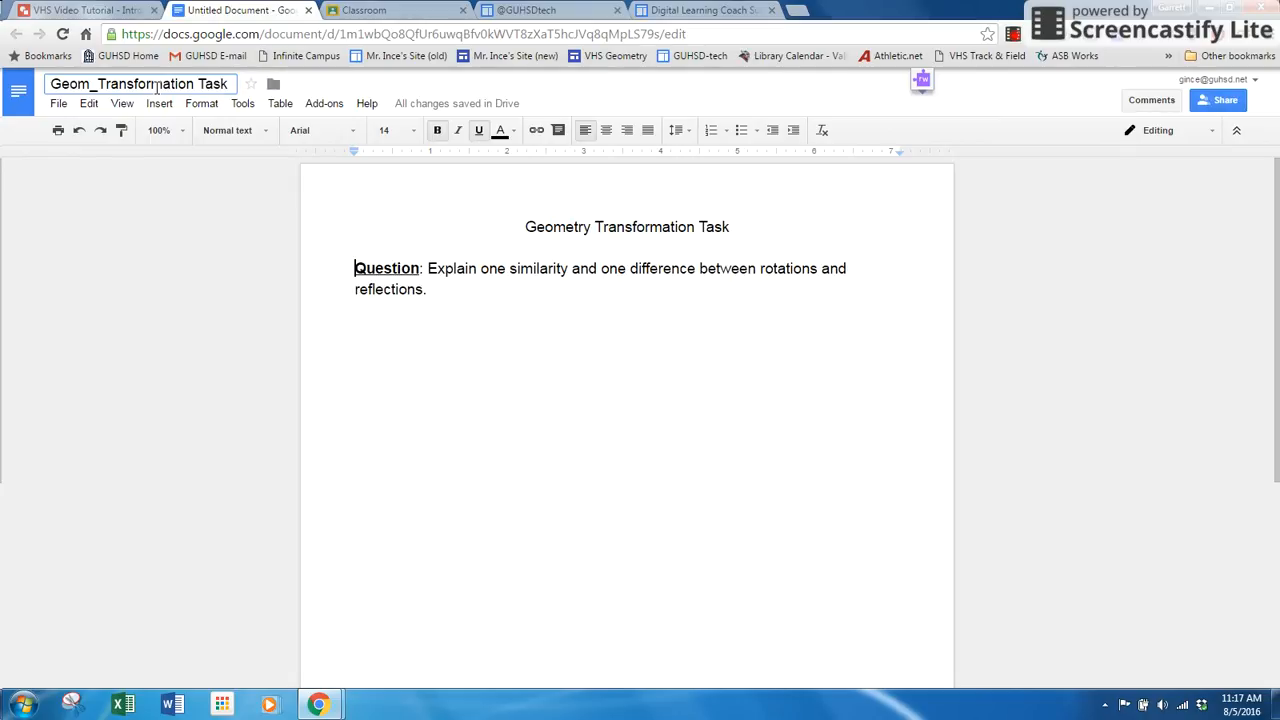
click(166, 220)
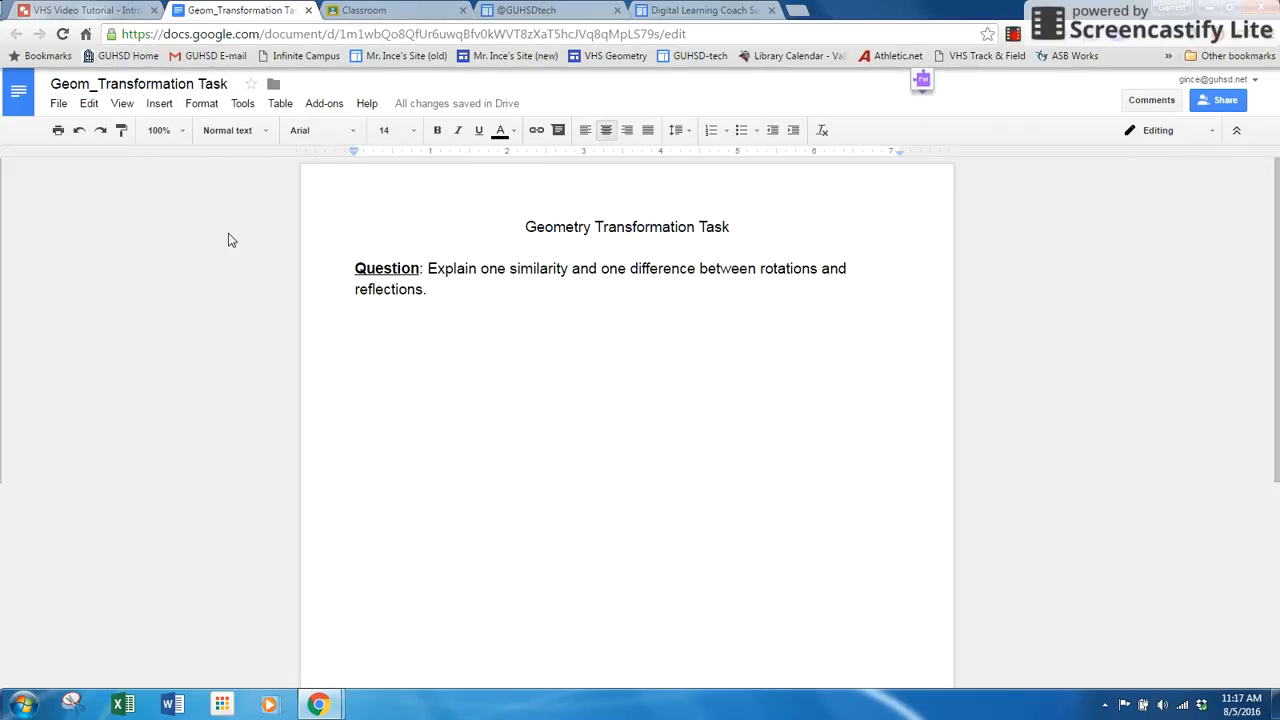
Switch to Google Classroom and start a new assignment in the Geometry Per. 2 (16-17) class.
click(350, 9)
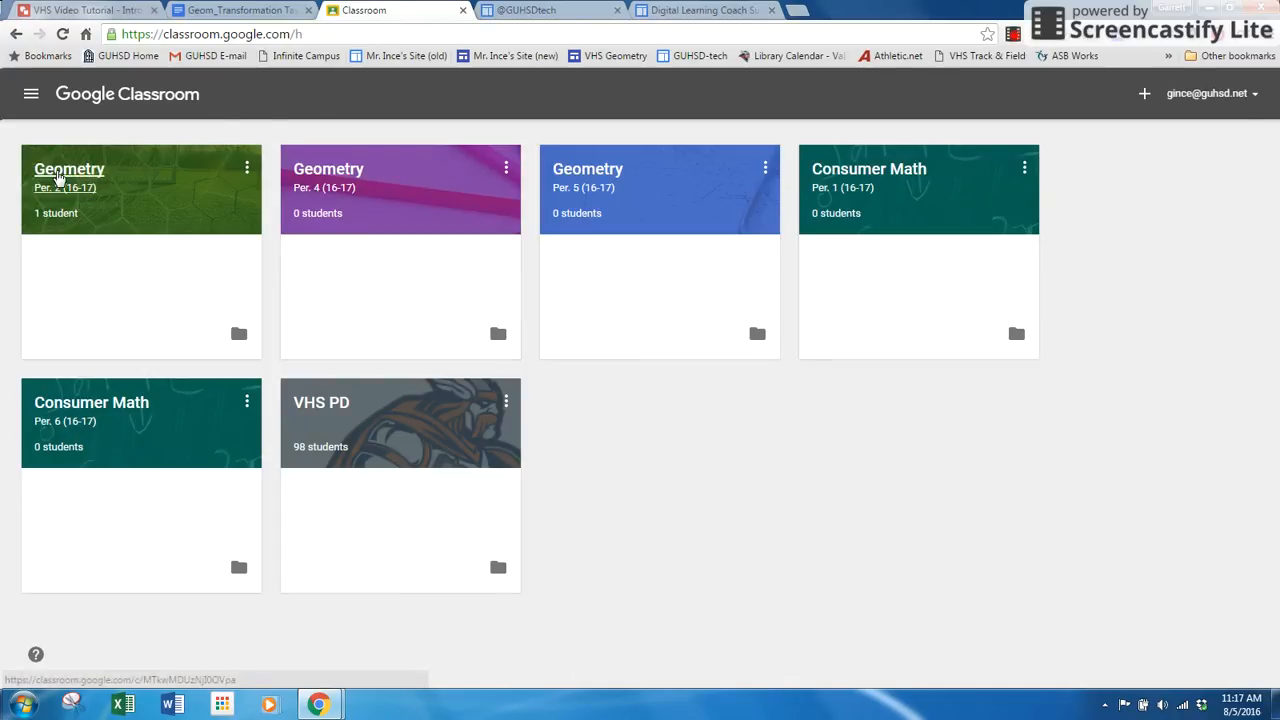
click(60, 170)
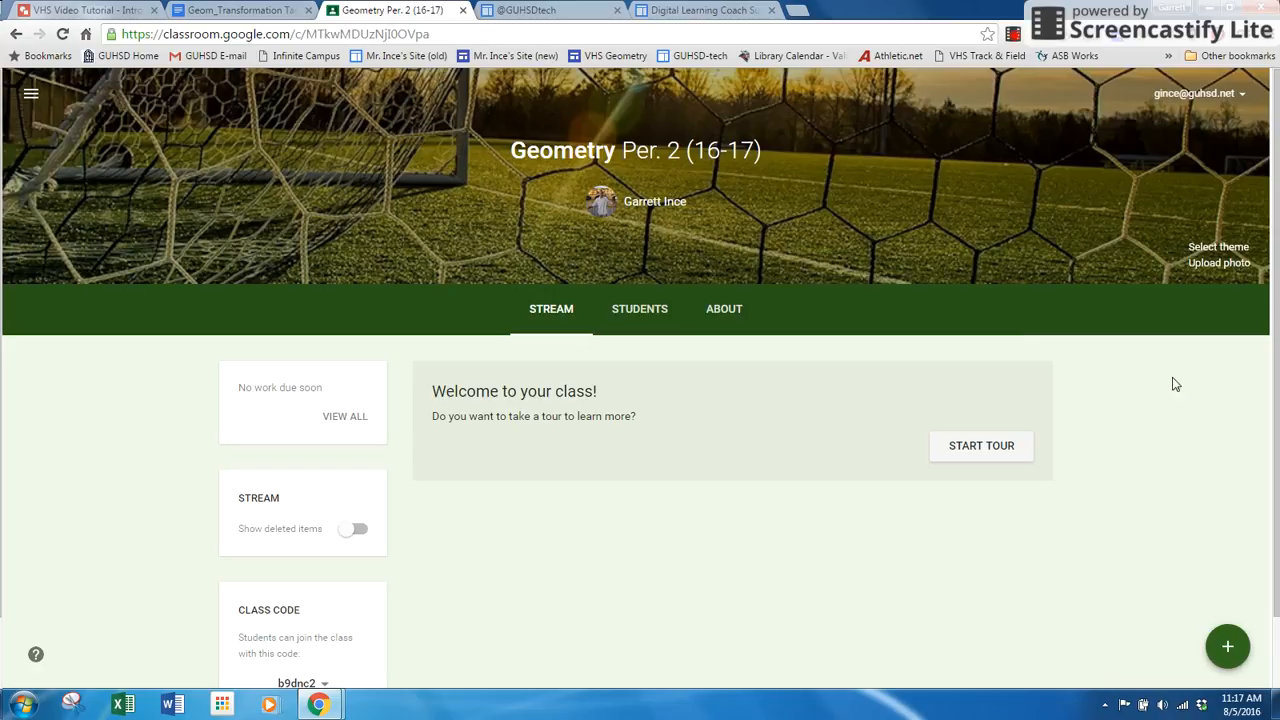
mouse_move(1228, 630)
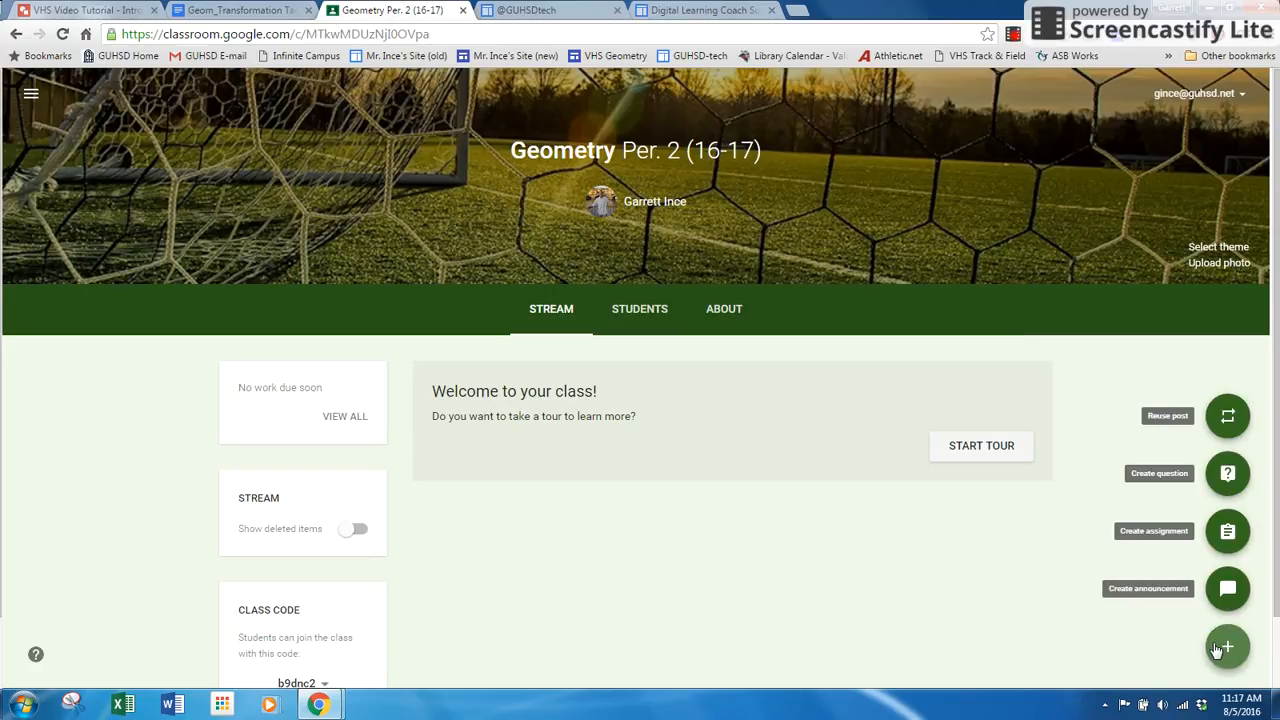
click(1226, 532)
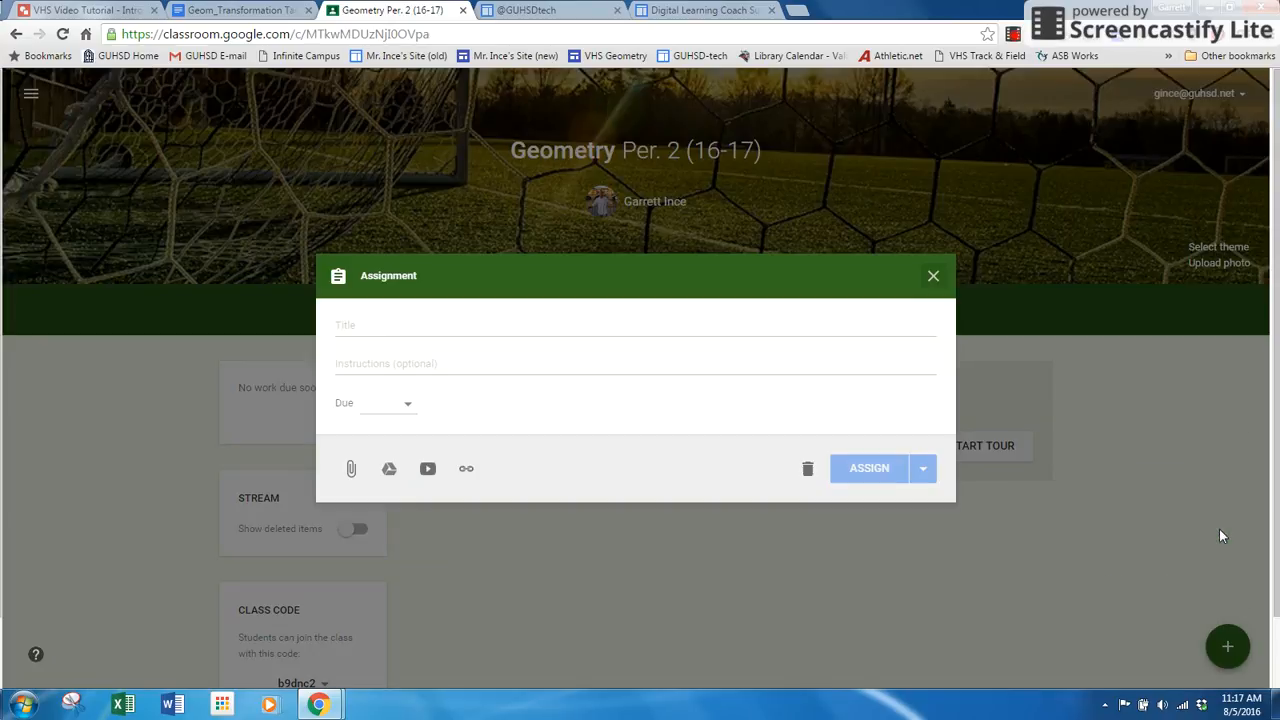
Title the new assignment Geometry Transformation Task.
click(366, 330)
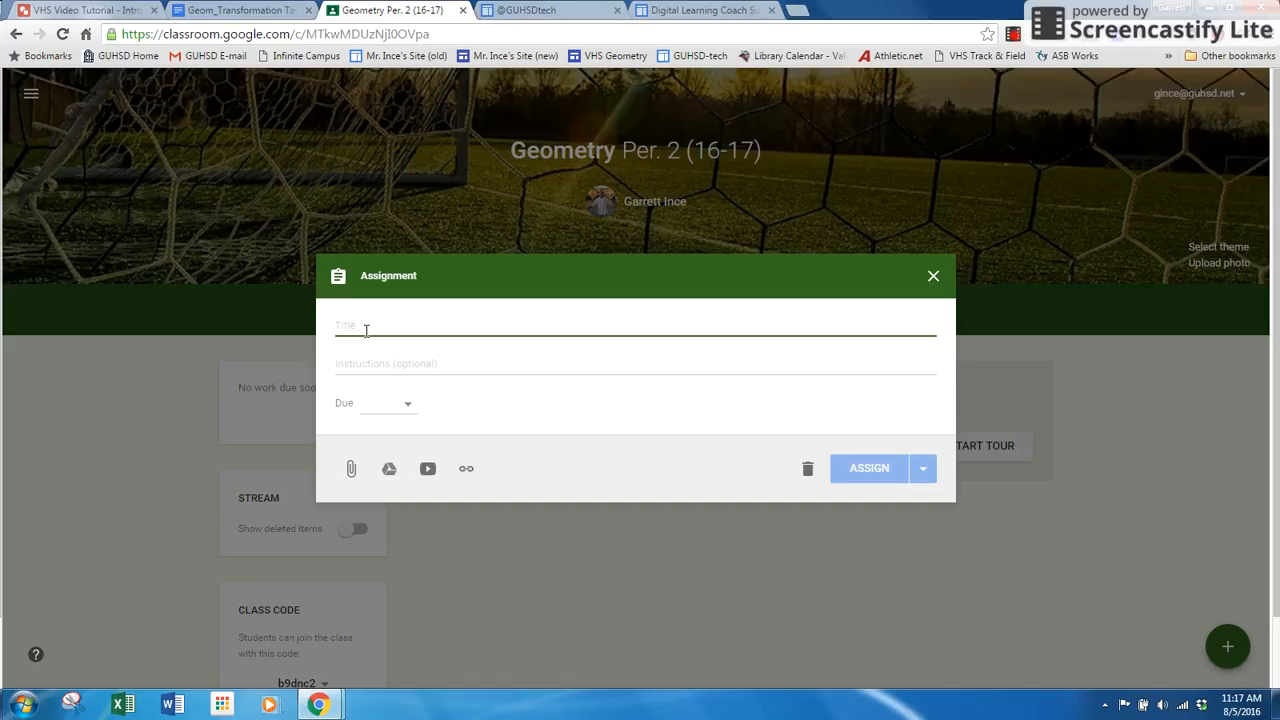
text(Geometry)
key(BackSpace)
key(BackSpace)
key(BackSpace)
text(Geometry )
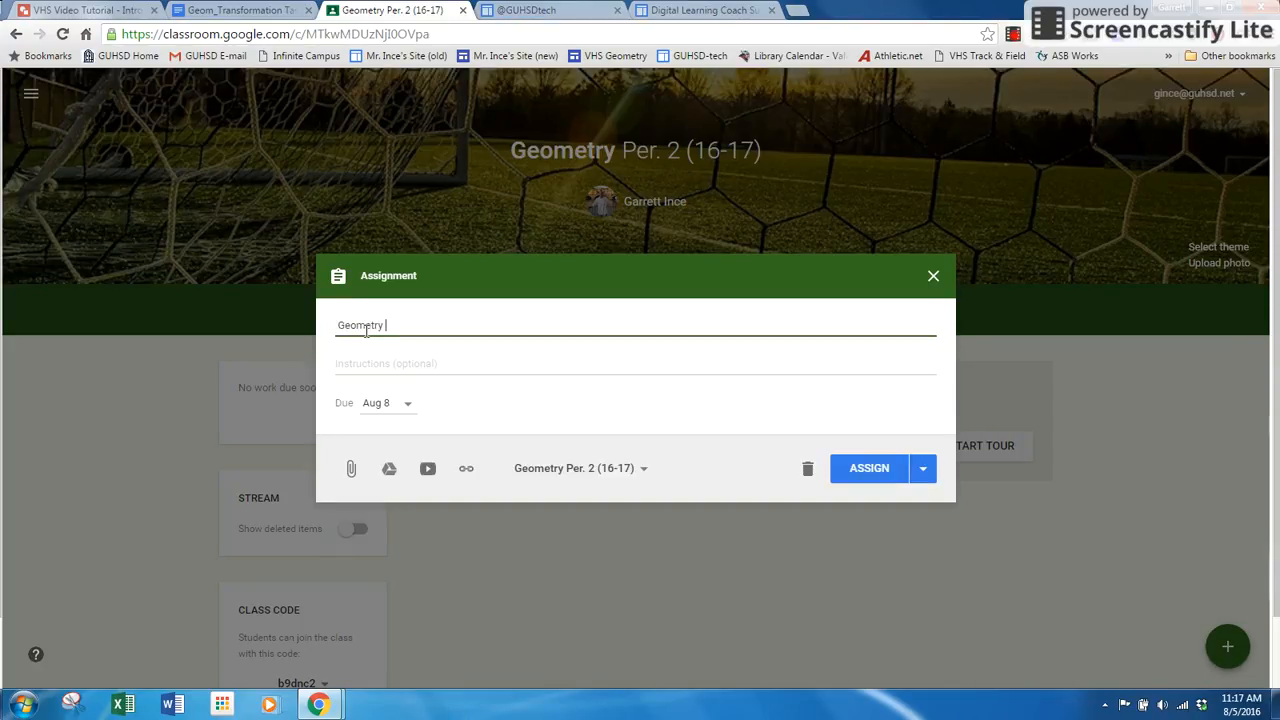
text(Transformation Task)
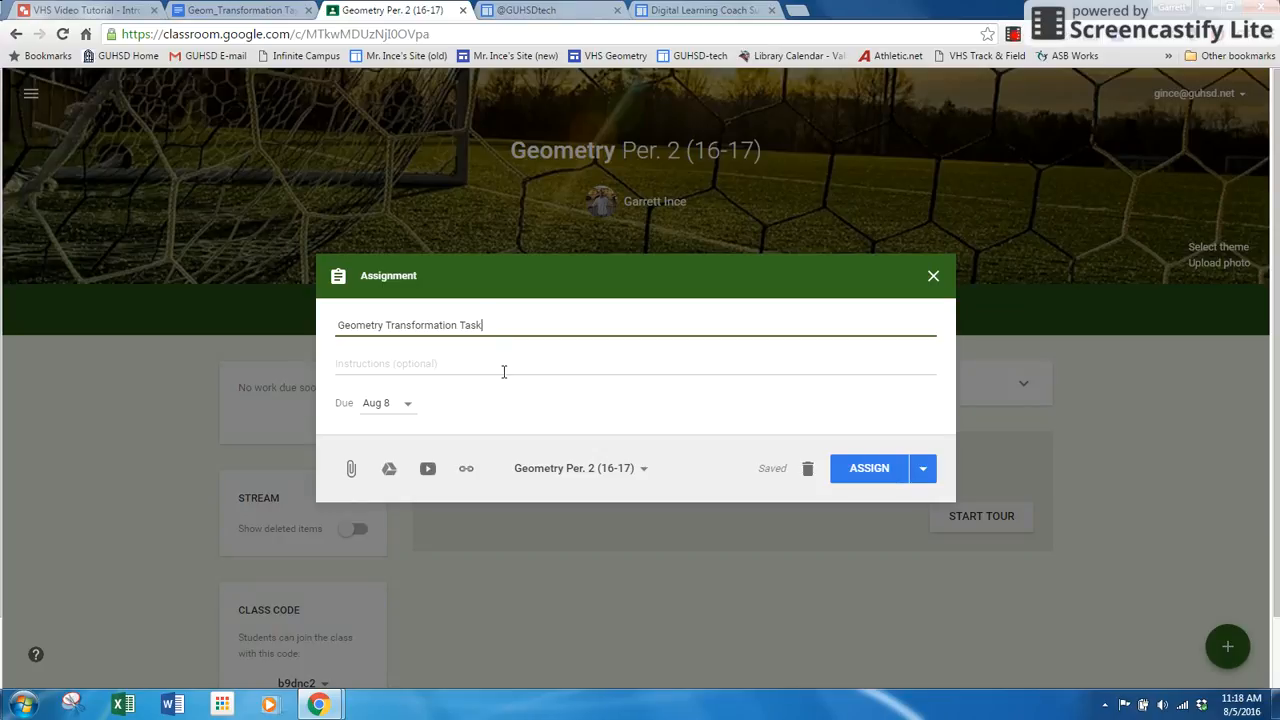
Include the Geometry Per. 4 and Per. 5 classes as additional recipients of the assignment.
click(641, 472)
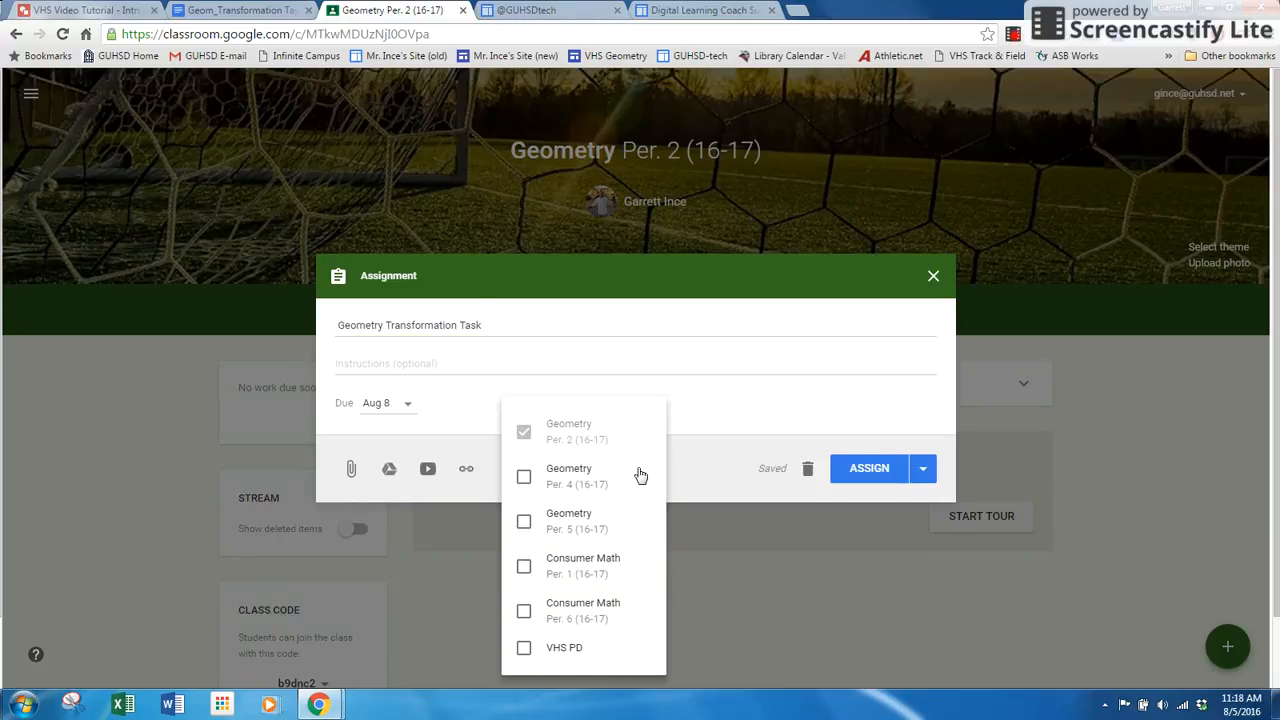
click(524, 477)
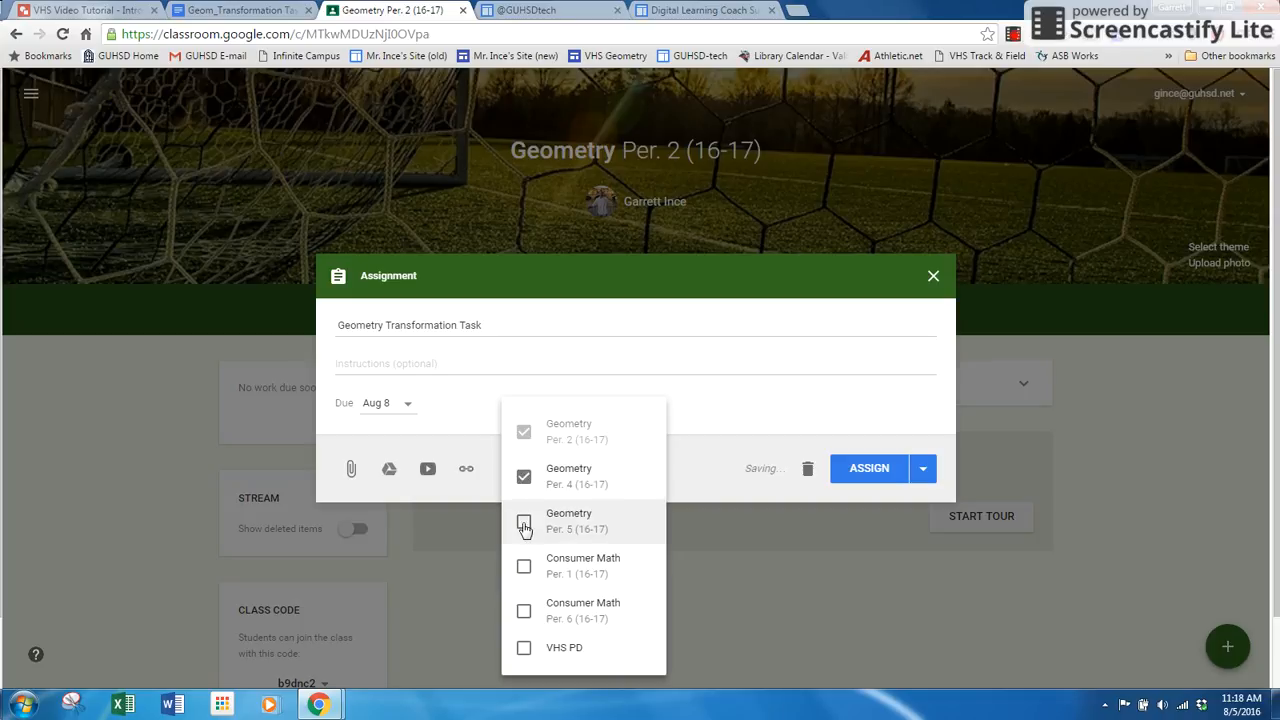
click(524, 524)
click(761, 486)
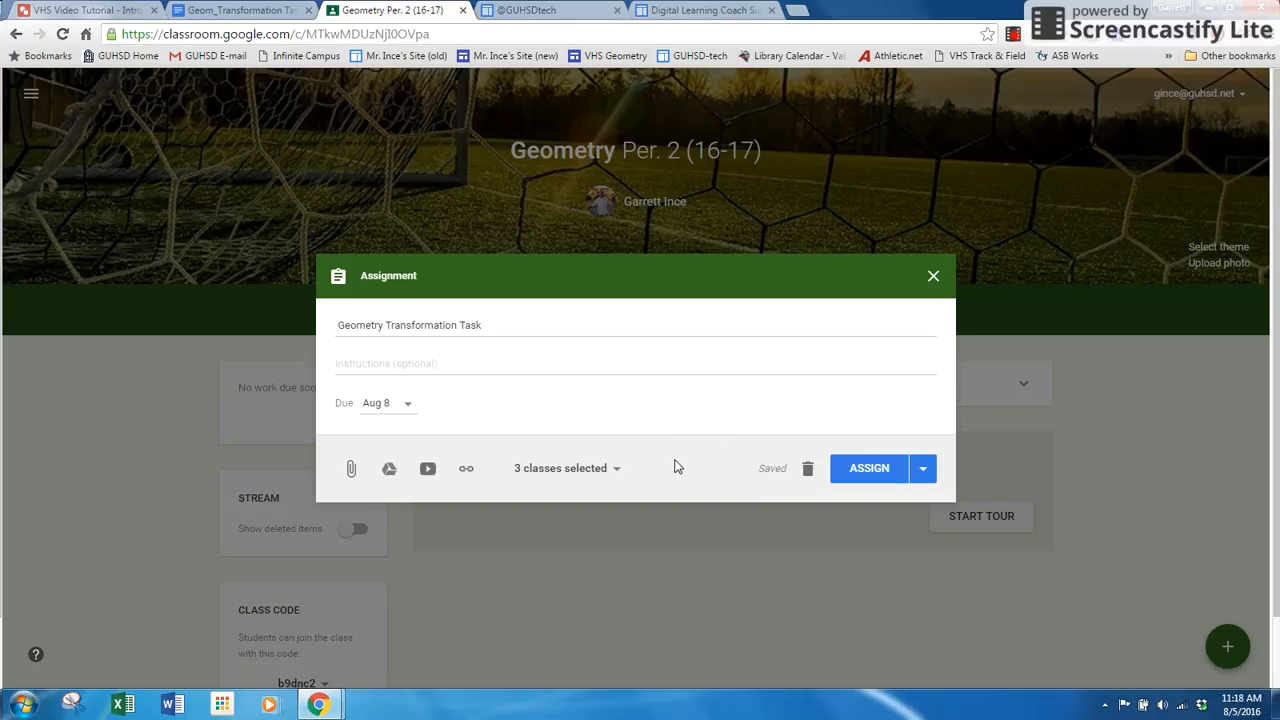
Attach the most recent Geom_Transformation Task document from Google Drive to the assignment.
click(388, 476)
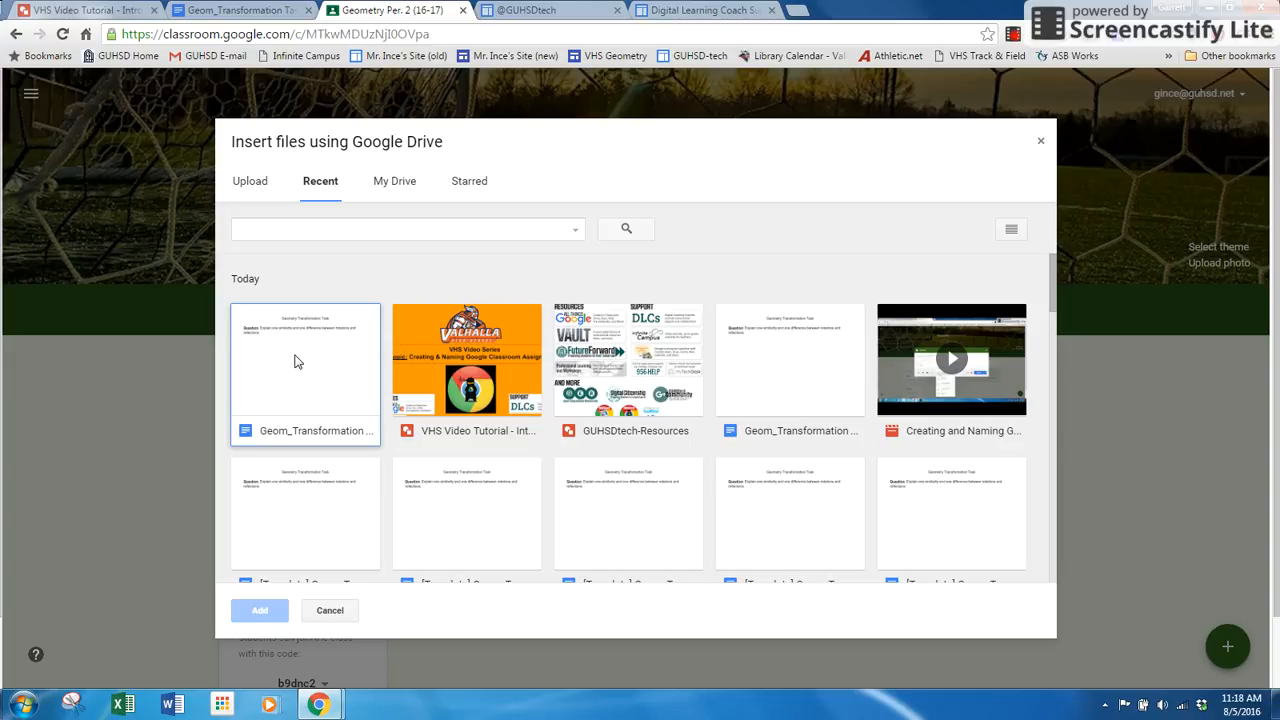
click(296, 362)
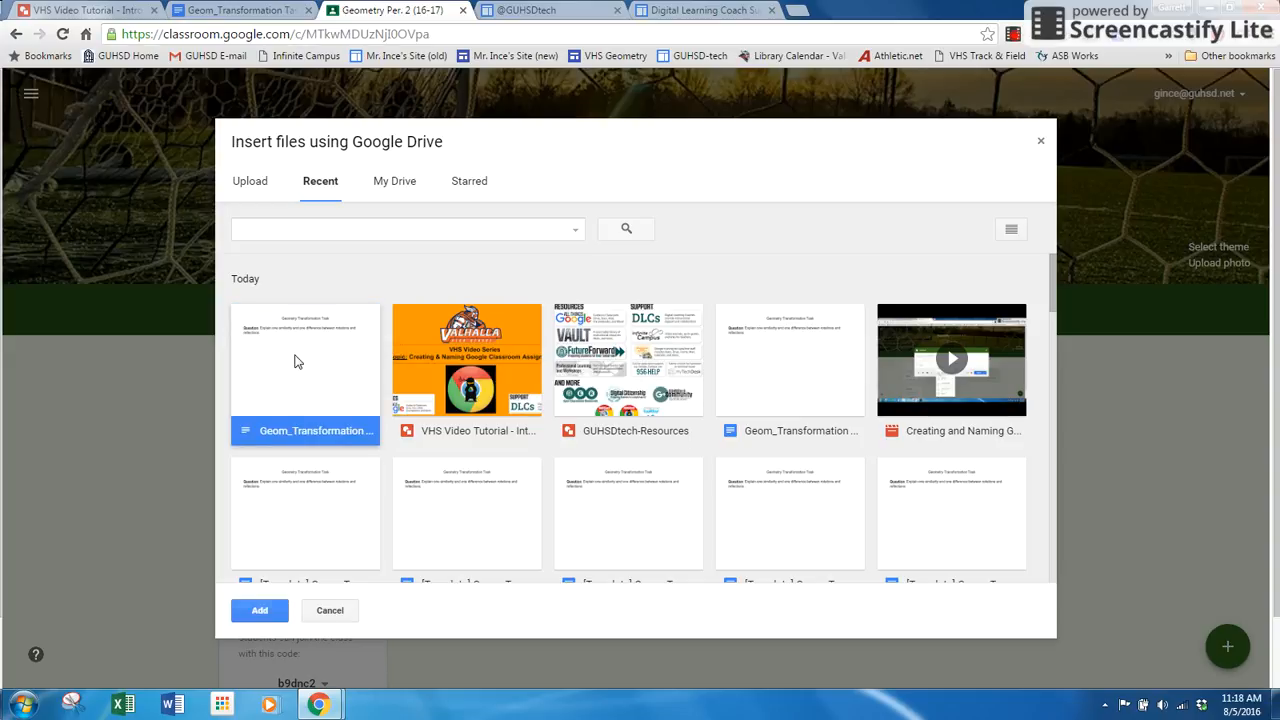
click(265, 610)
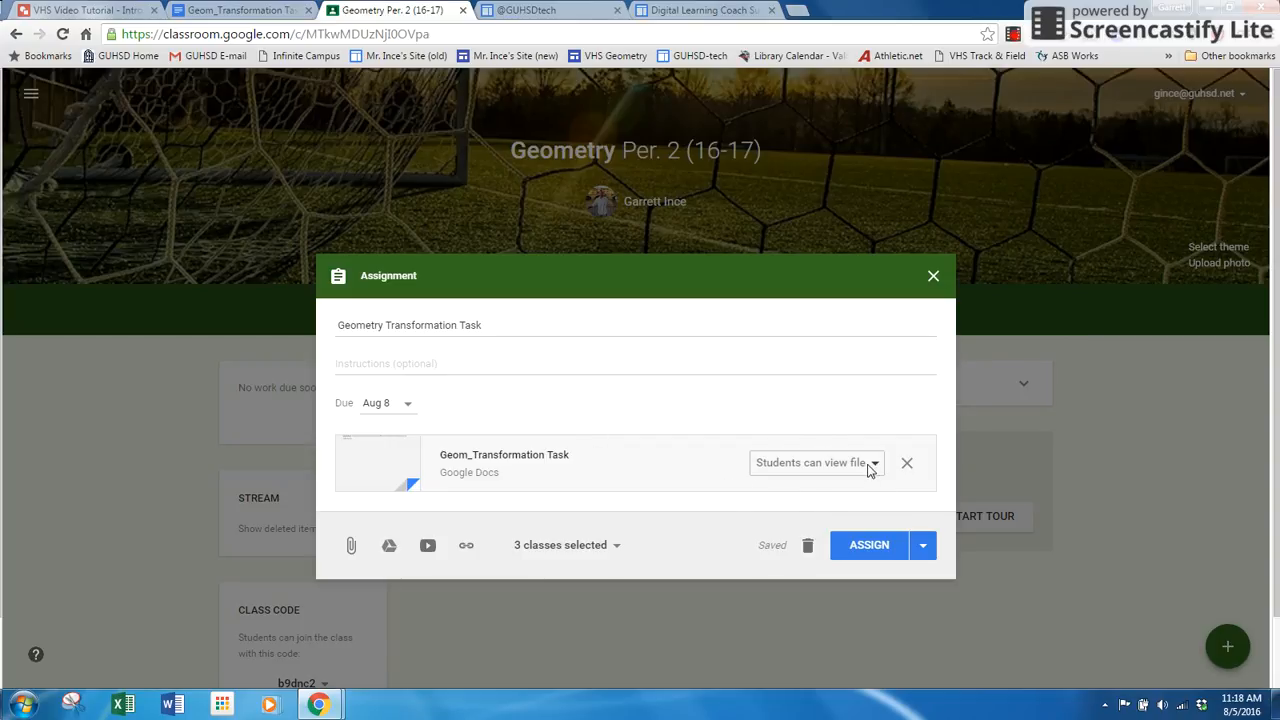
Set the attached document to make a copy for each student and post the assignment to the selected classes.
click(868, 466)
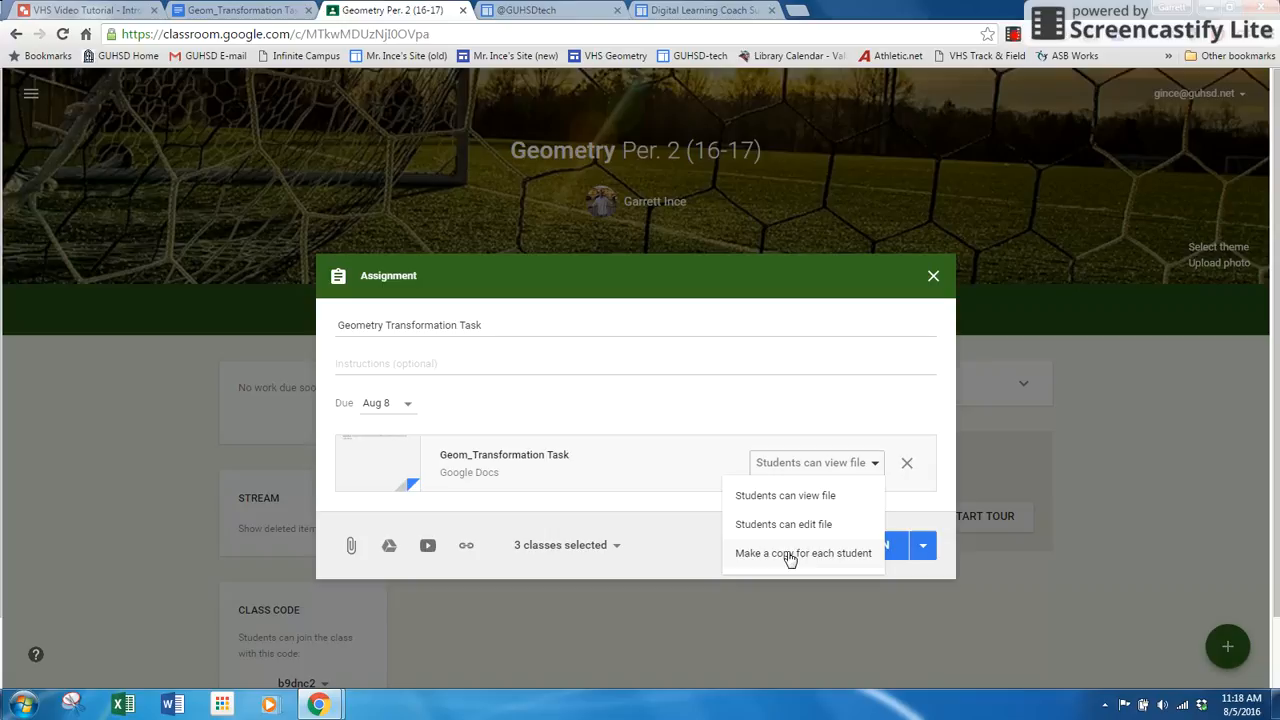
click(830, 558)
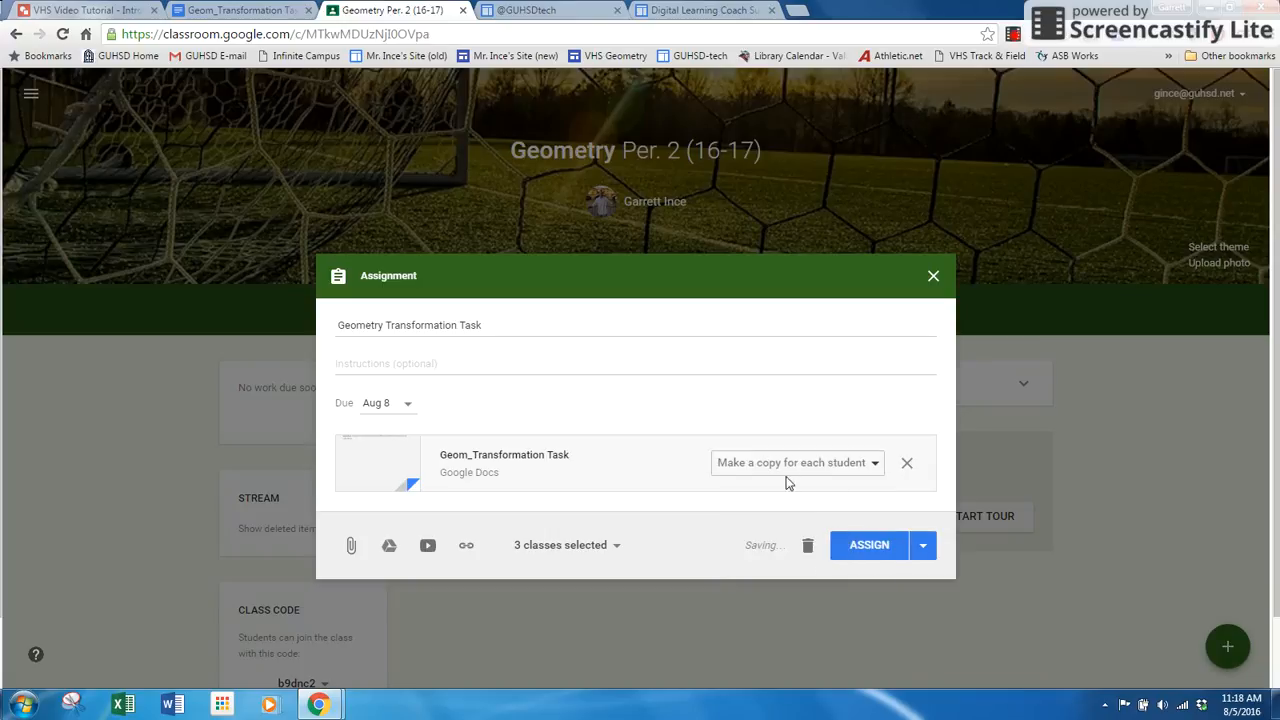
click(863, 545)
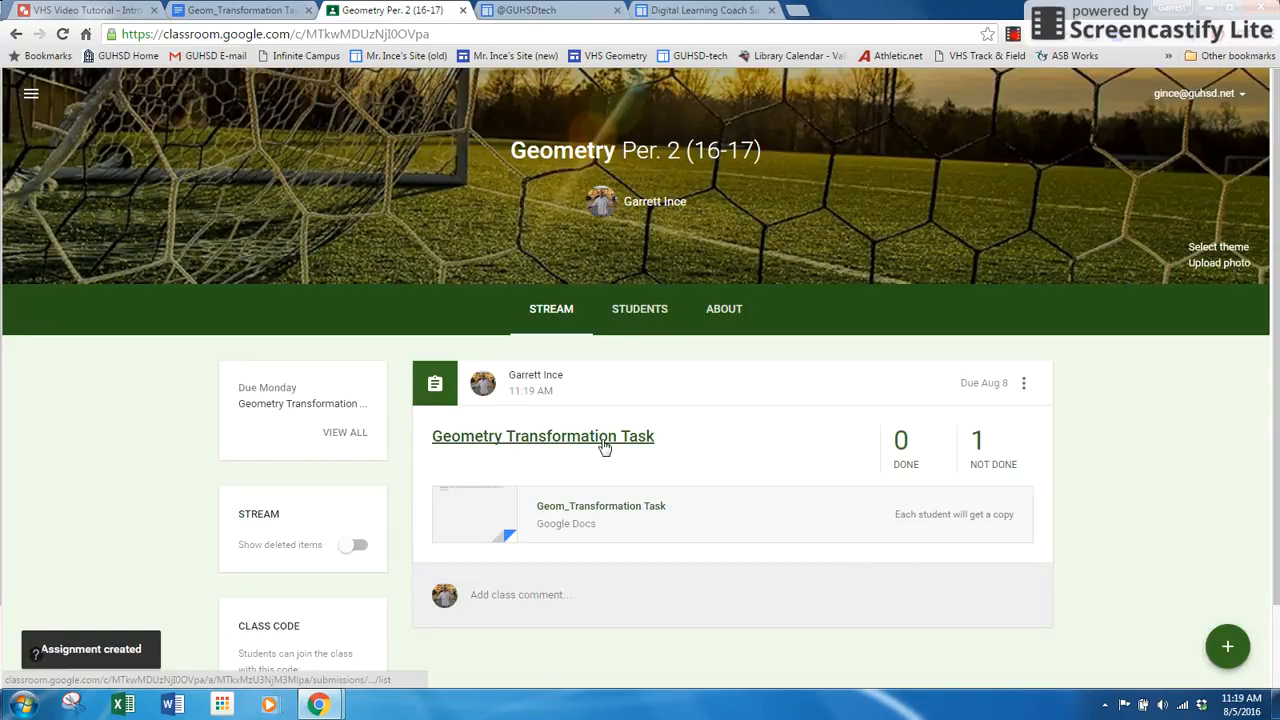
Sign out of the teacher account and sign in to the student test account by entering its account password.
click(1215, 96)
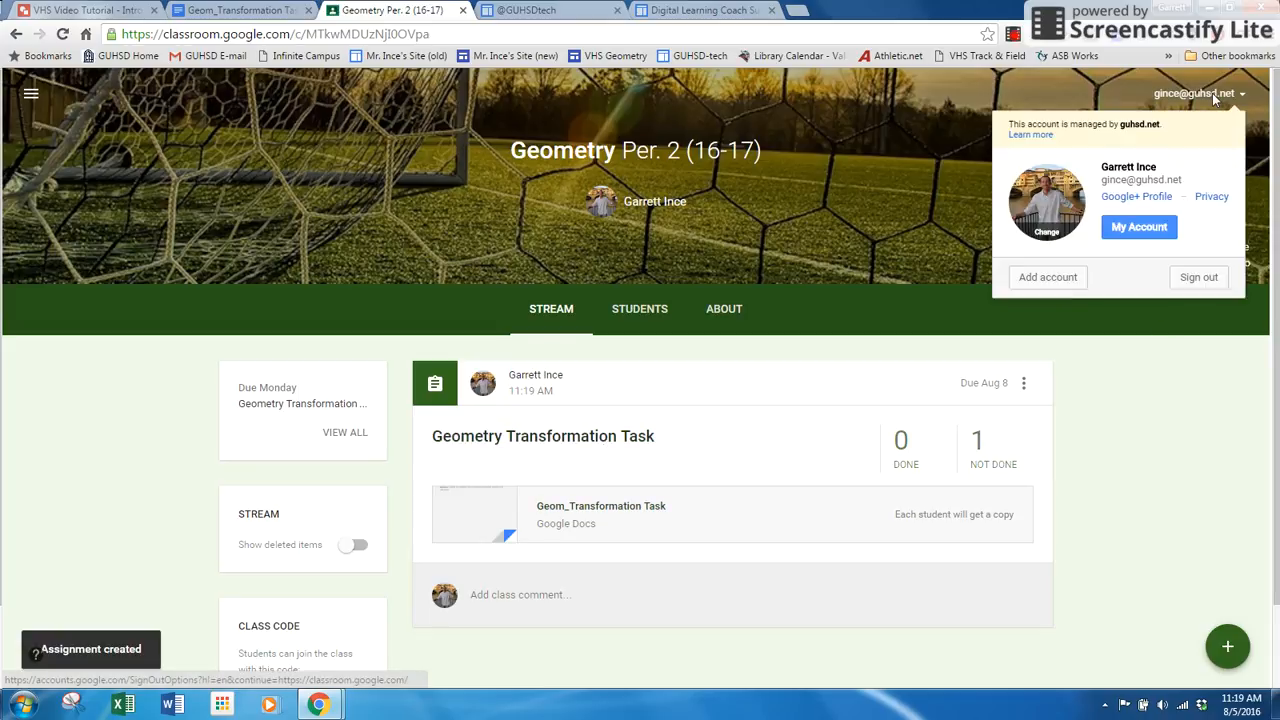
click(1195, 280)
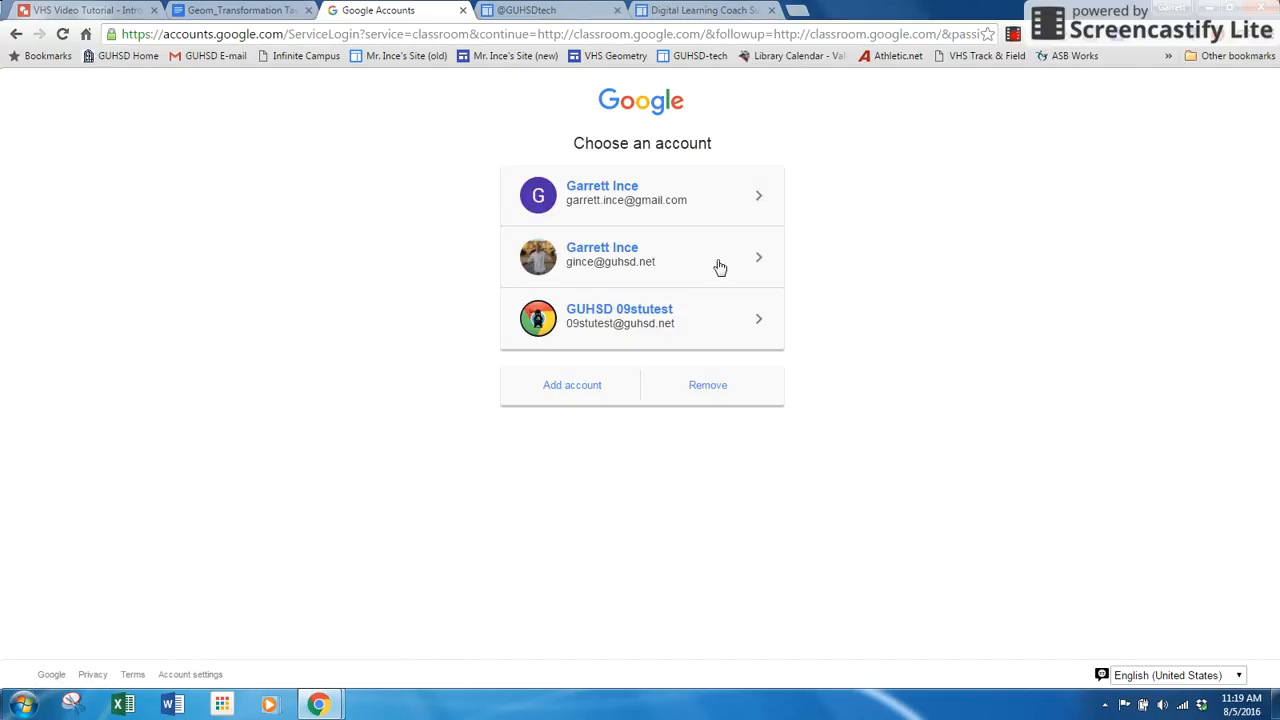
click(601, 327)
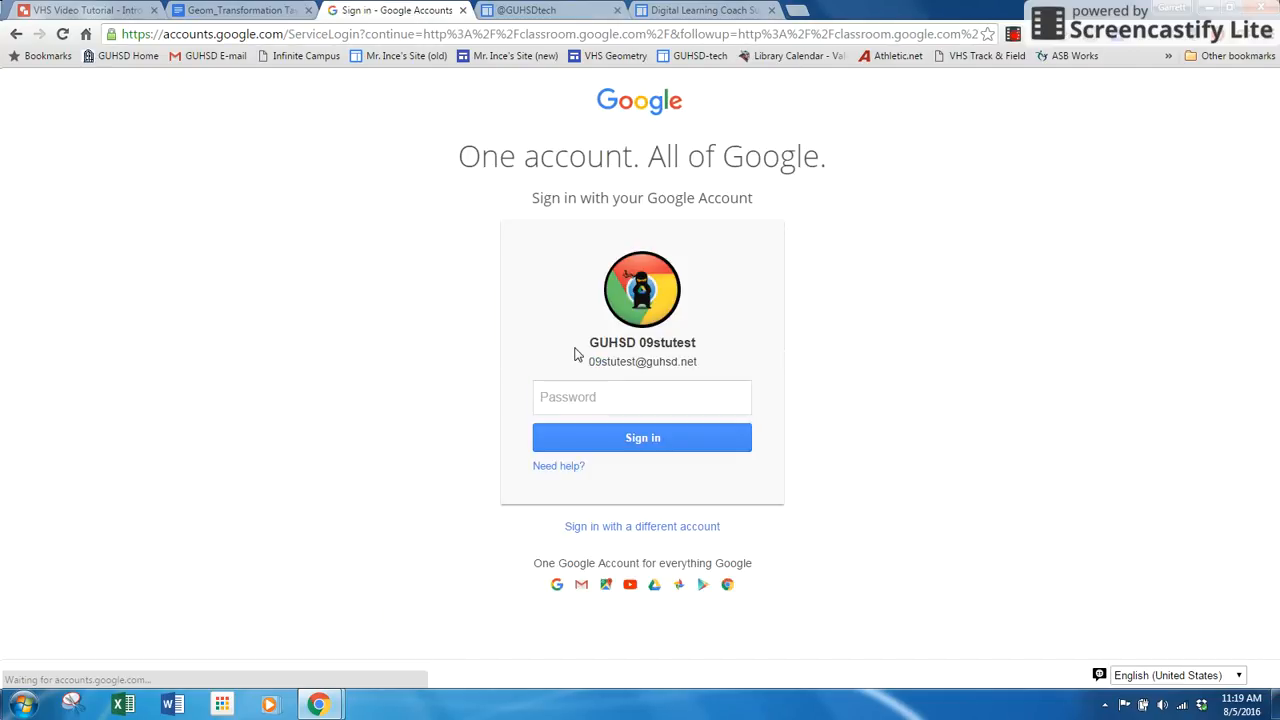
text(********)
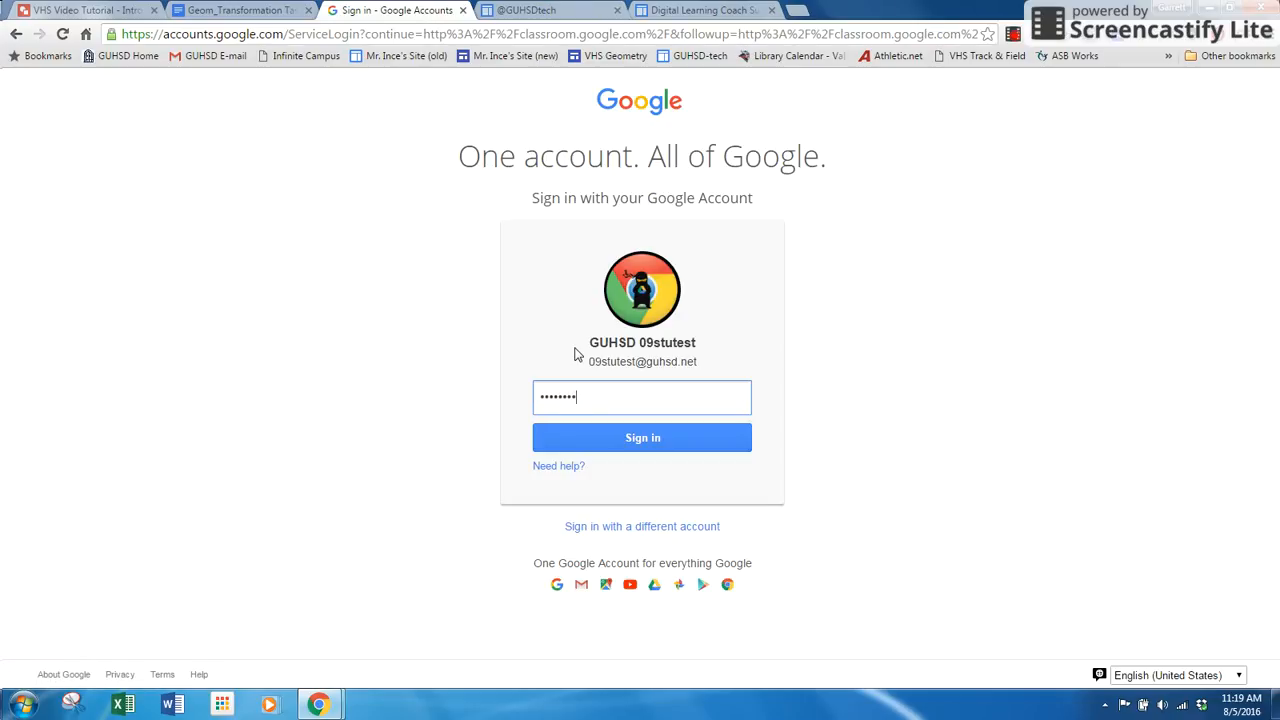
key(Return)
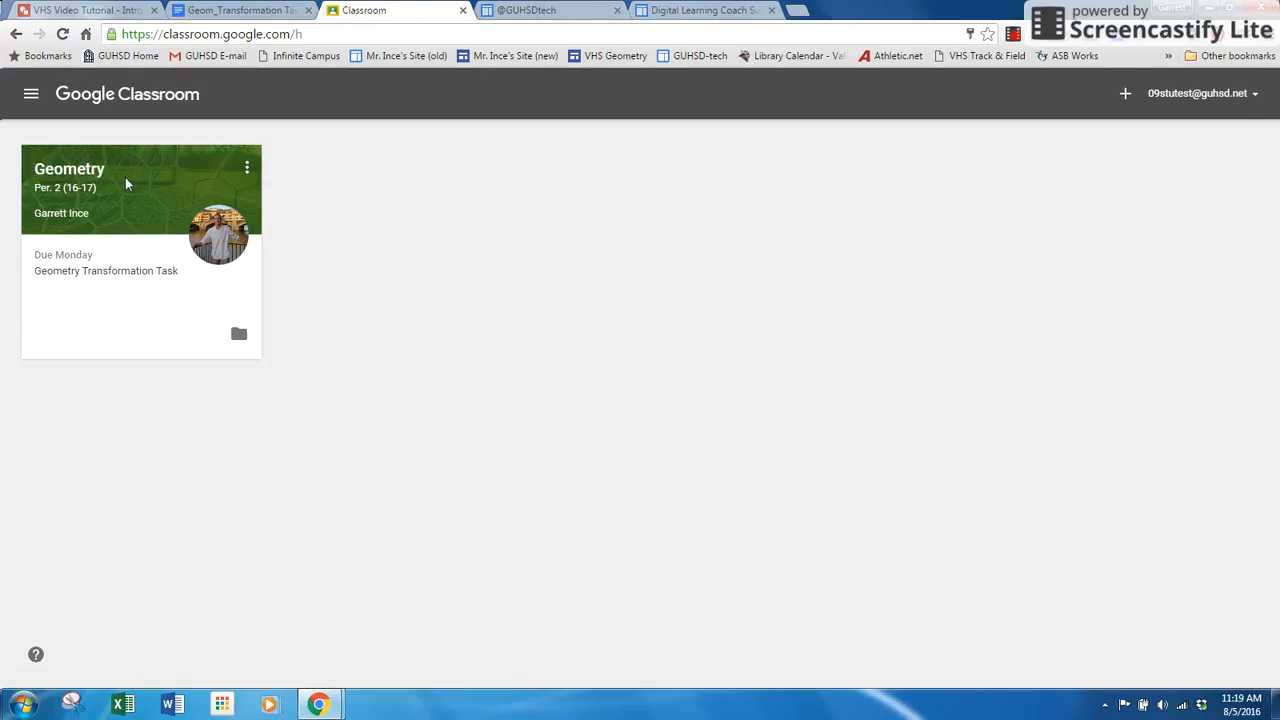
Open the student's own copy of the document from the Geometry Transformation Task assignment in Geometry Per. 2.
click(59, 172)
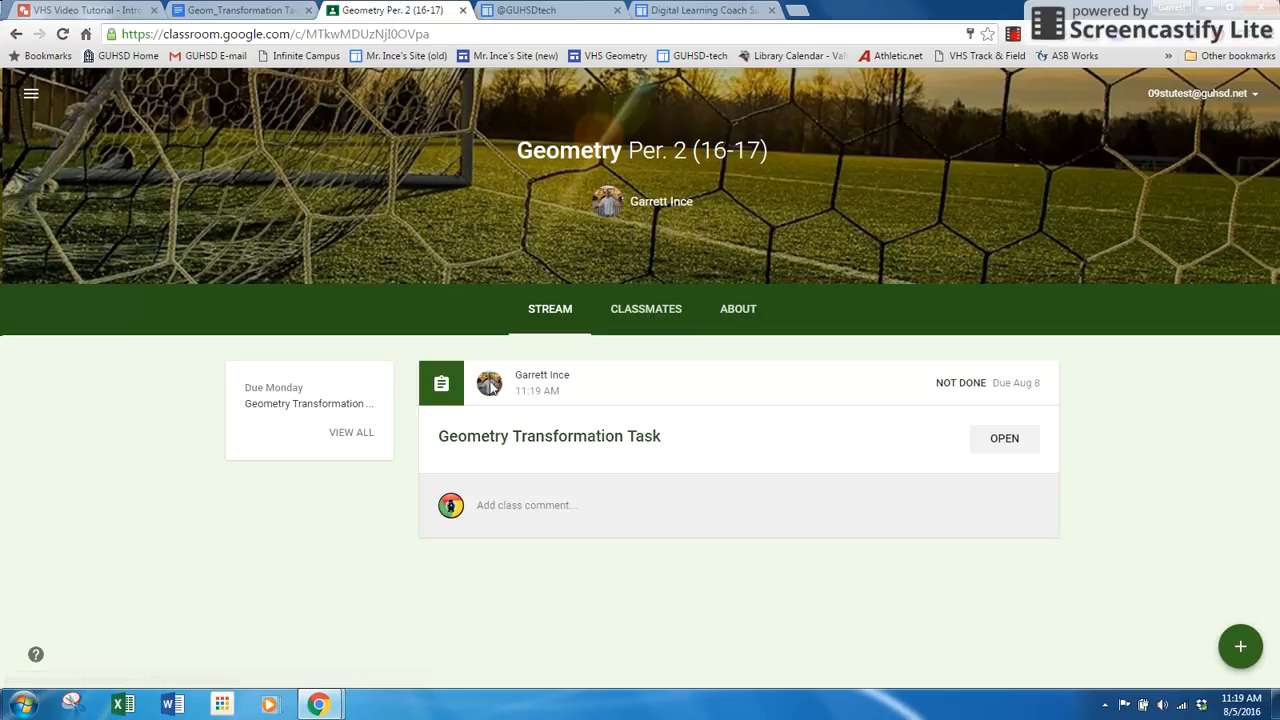
click(519, 440)
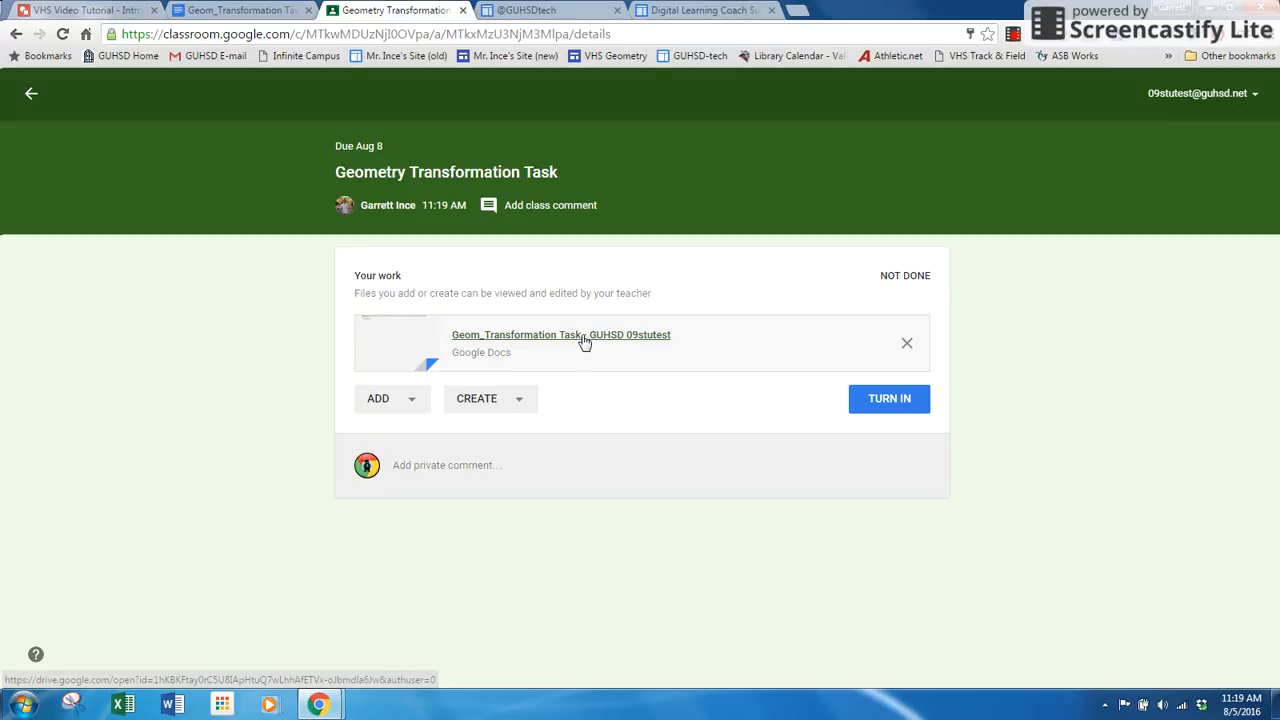
click(583, 343)
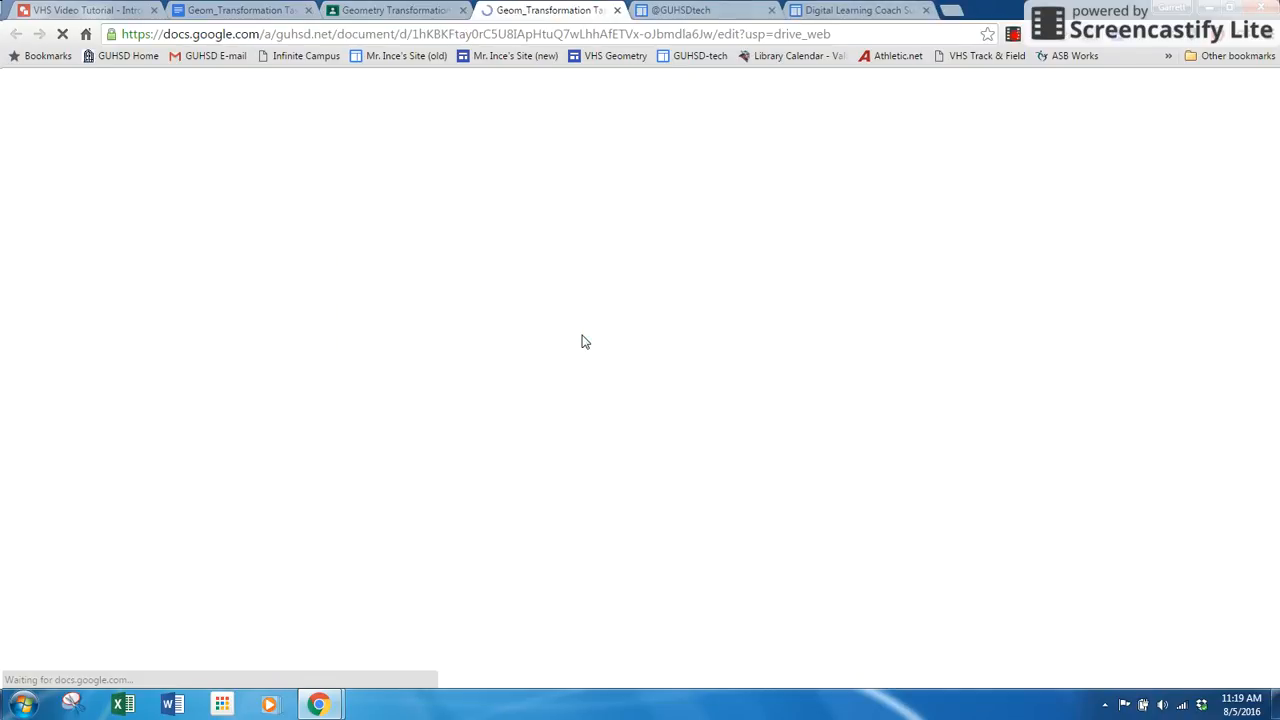